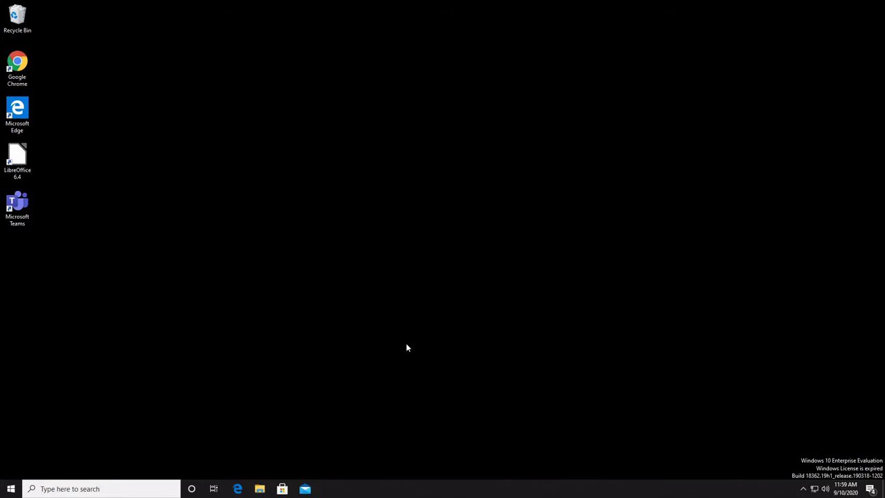
Step: Launch mmc from a Start menu search and approve the User Account Control prompt
click(11, 489)
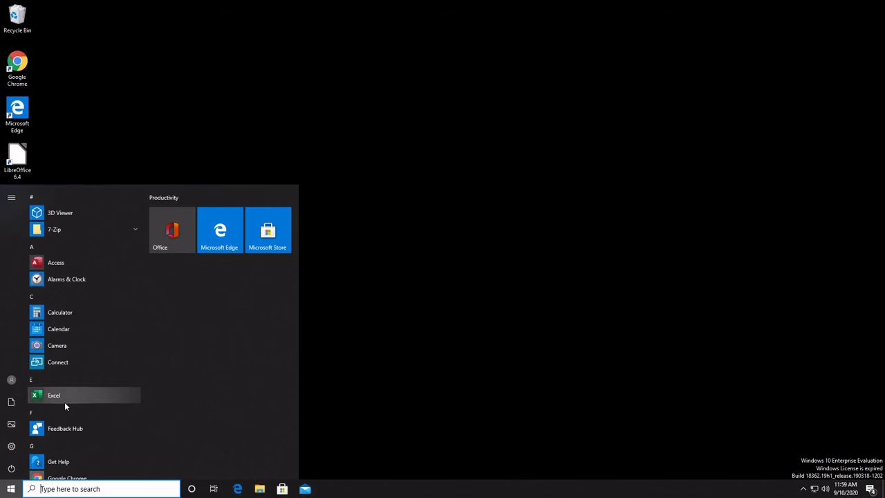
text(mmc)
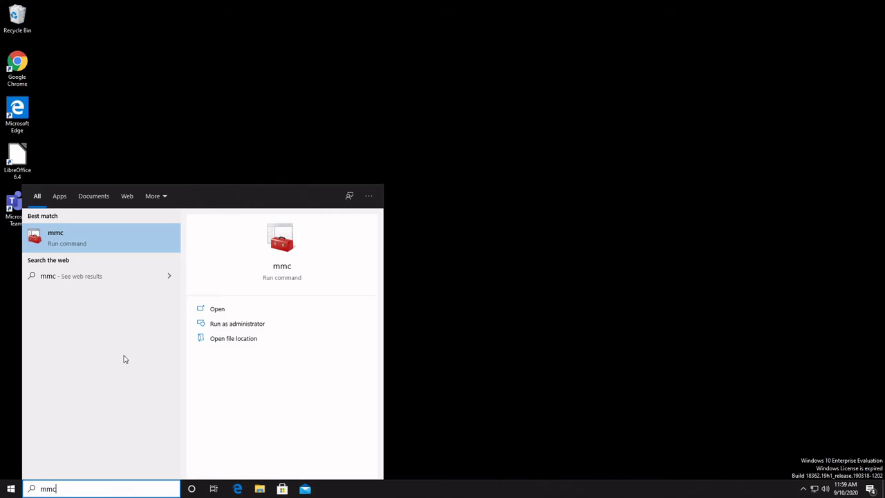
click(77, 250)
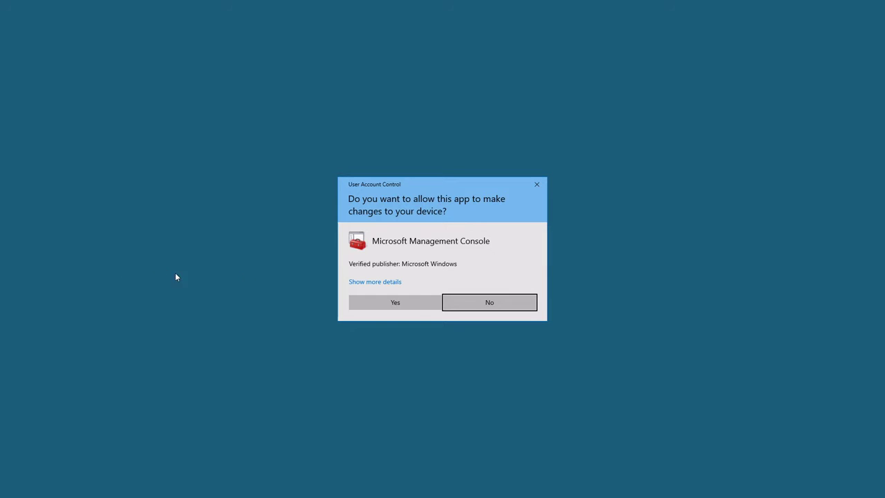
click(421, 307)
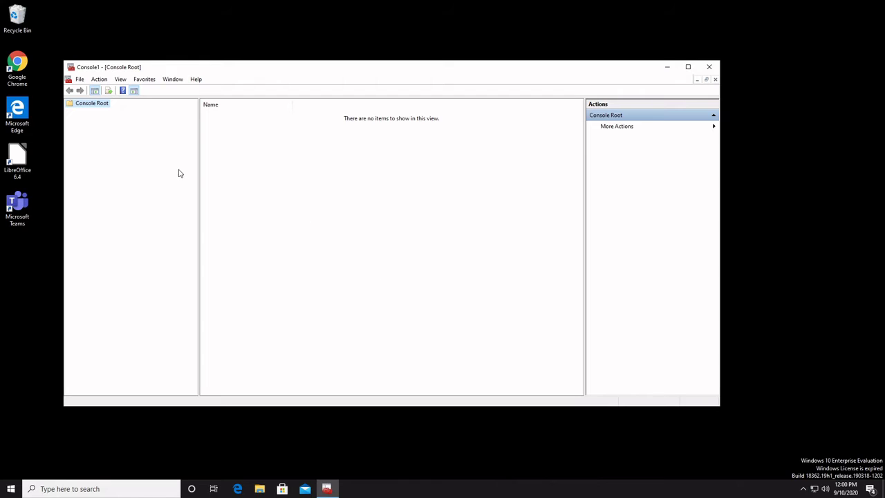
Step: Add the Computer Management snap-in, targeting the local computer, to Console Root
click(79, 80)
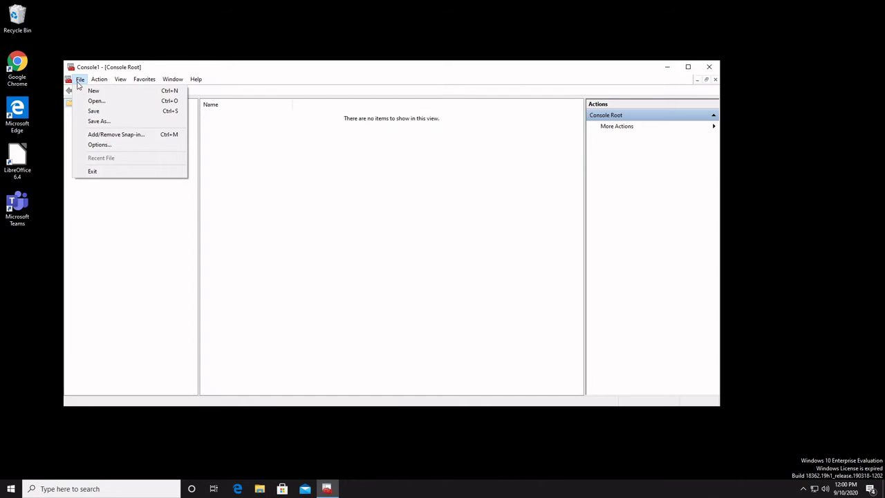
click(121, 139)
click(266, 217)
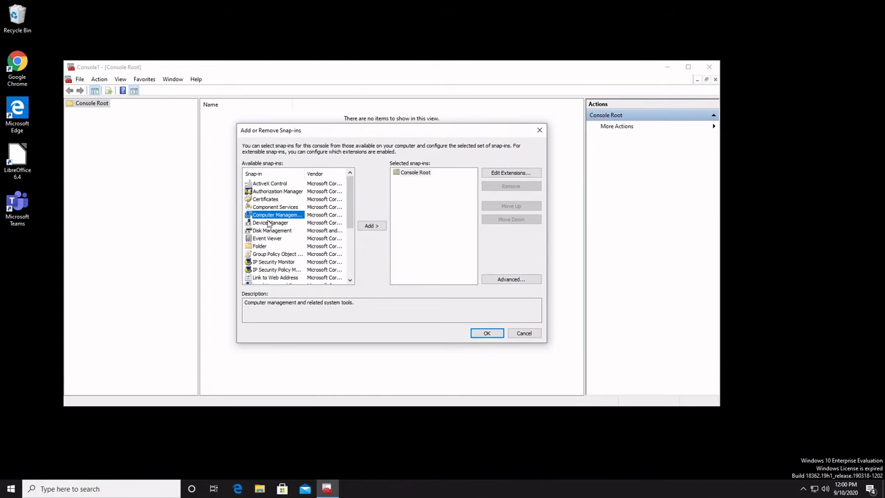
double_click(282, 219)
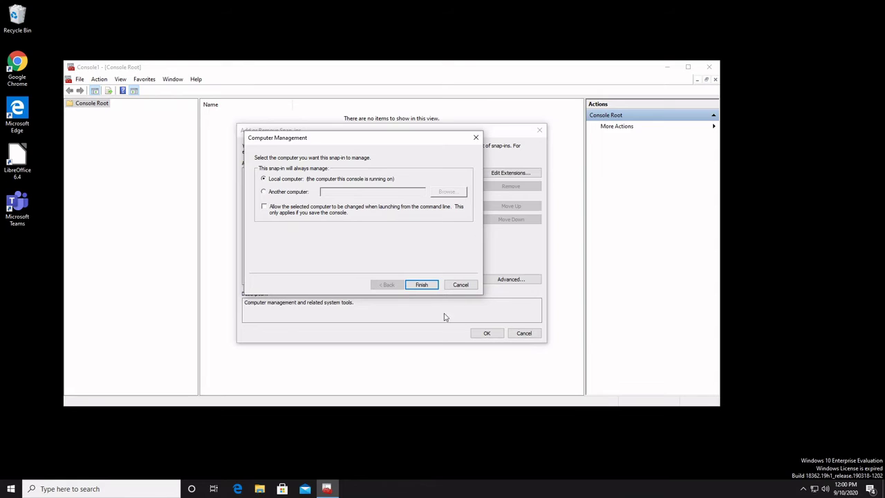
click(421, 284)
click(487, 333)
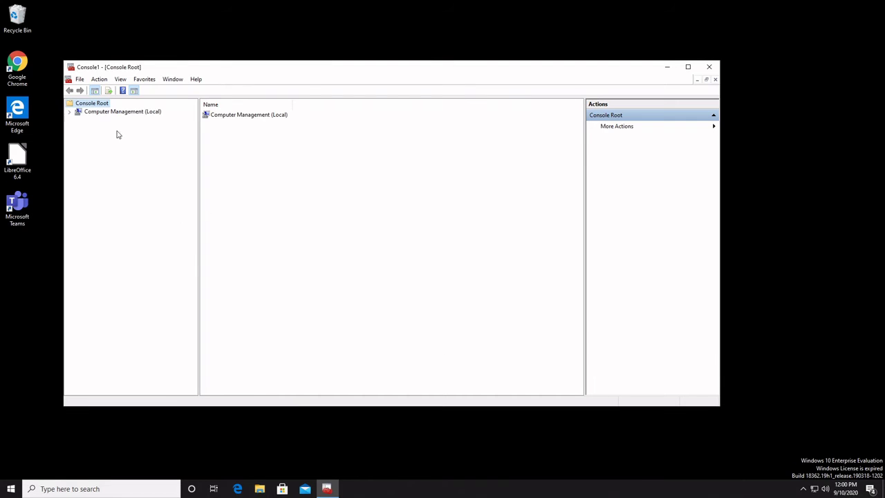
Step: Expand Computer Management (Local), System Tools, and Local Users and Groups in the console tree
click(70, 112)
click(78, 120)
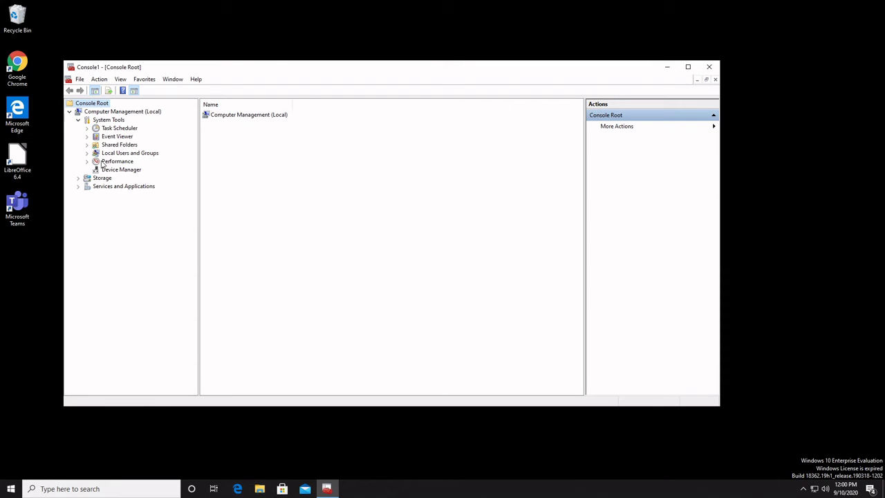
click(114, 119)
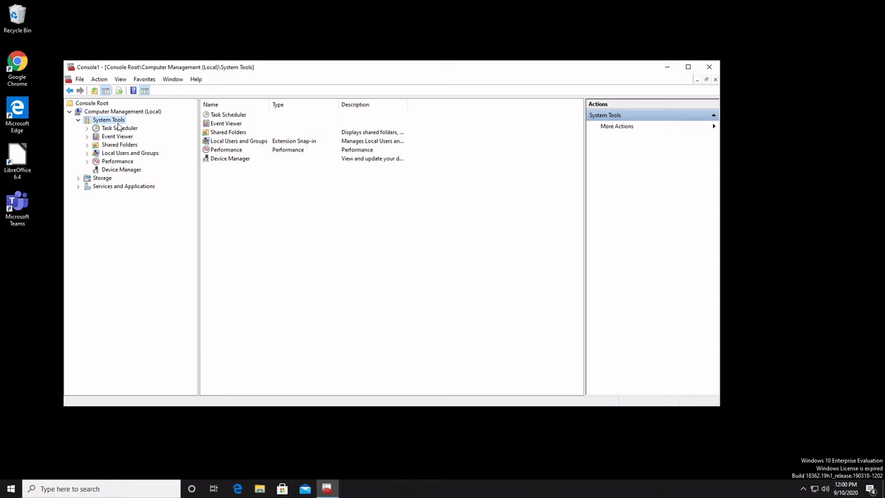
click(144, 155)
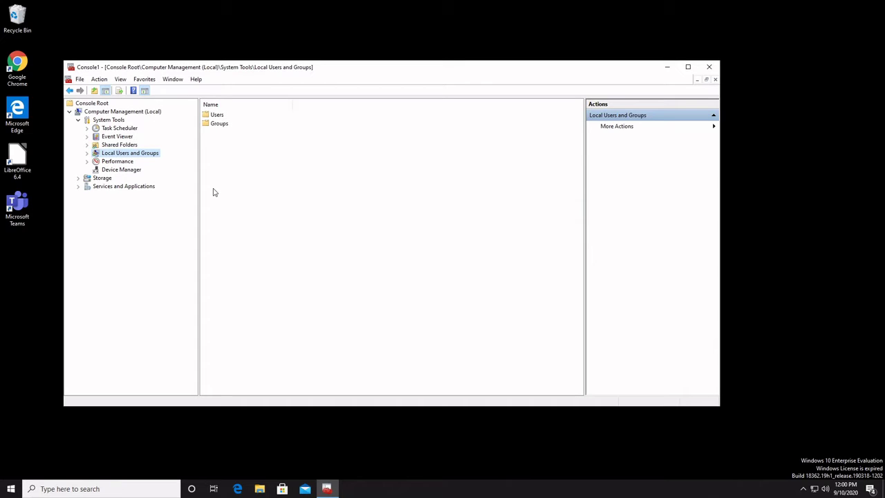
click(86, 153)
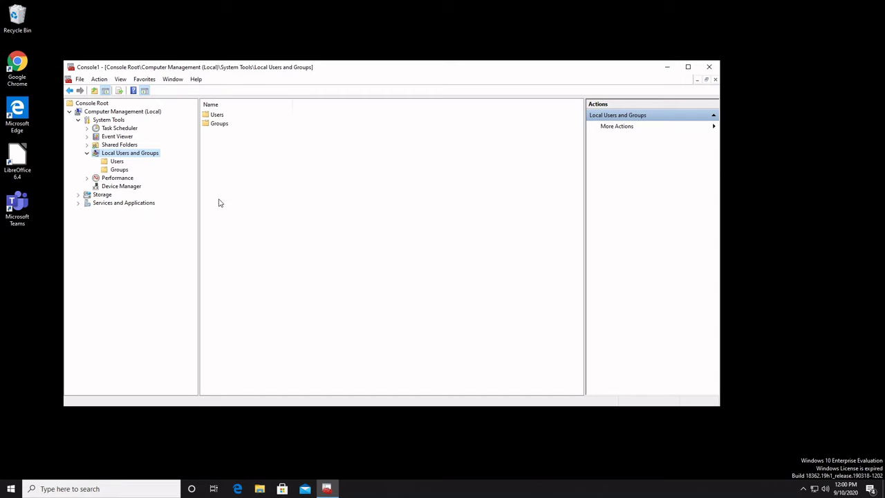
Step: Open the Users folder, glance at Groups, and widen the Name column to fit account names
click(117, 161)
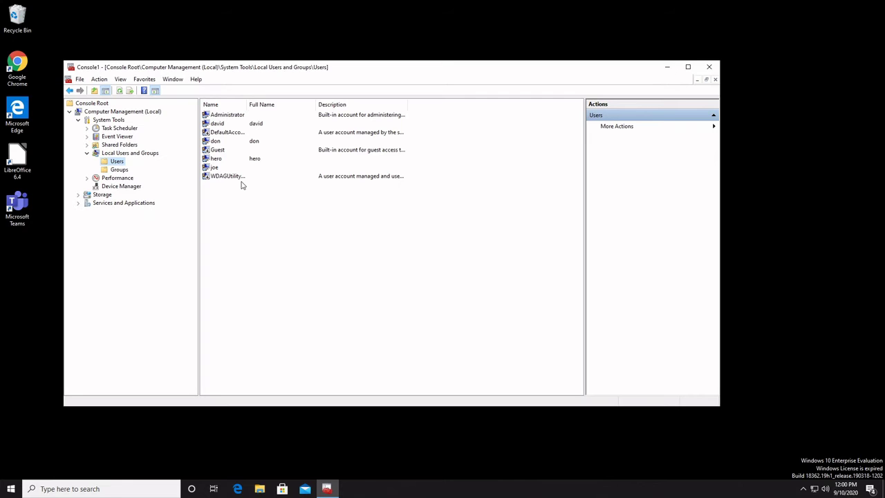
click(118, 170)
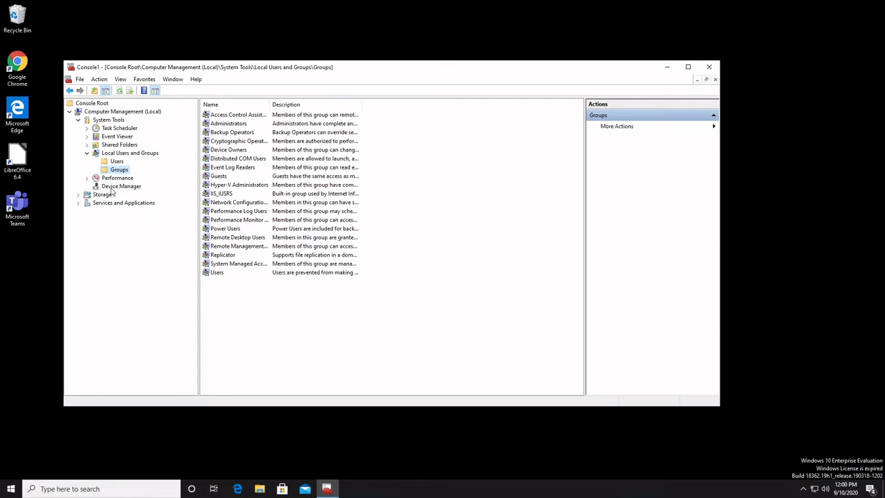
click(116, 162)
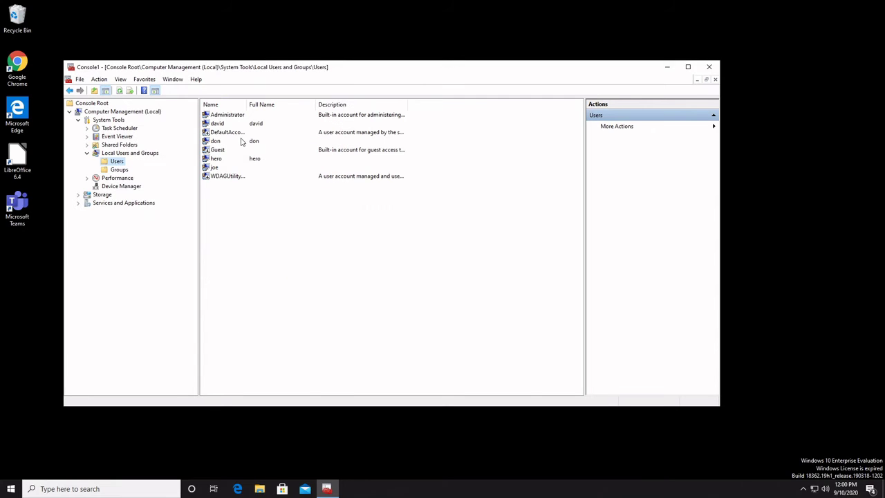
double_click(248, 105)
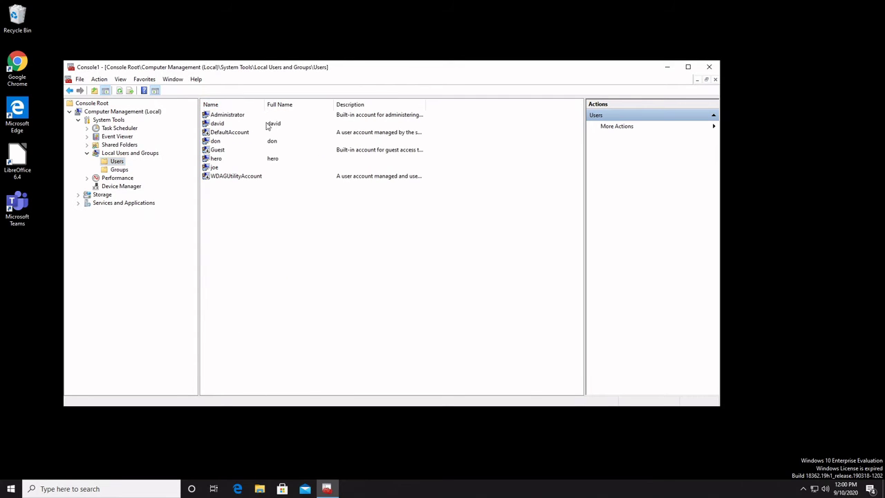
Step: Step through each local account, from Administrator and DefaultAccount to Guest and WDAGUtilityAccount
click(241, 118)
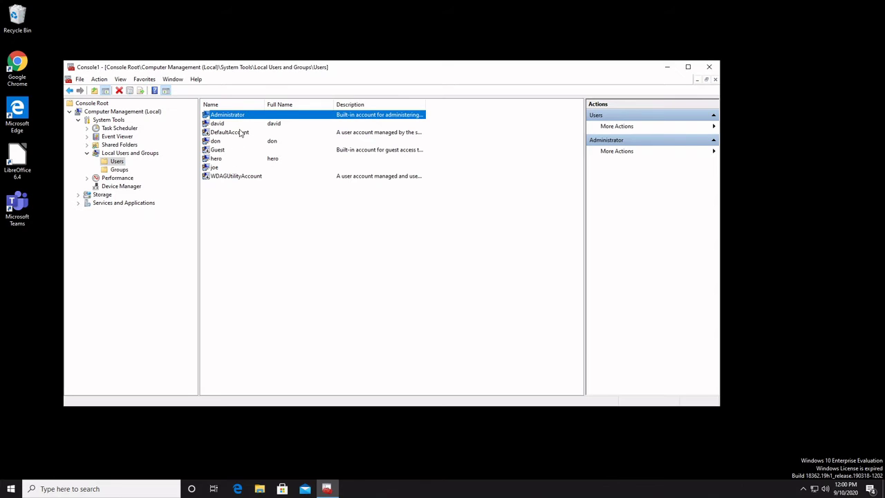
click(226, 126)
click(234, 134)
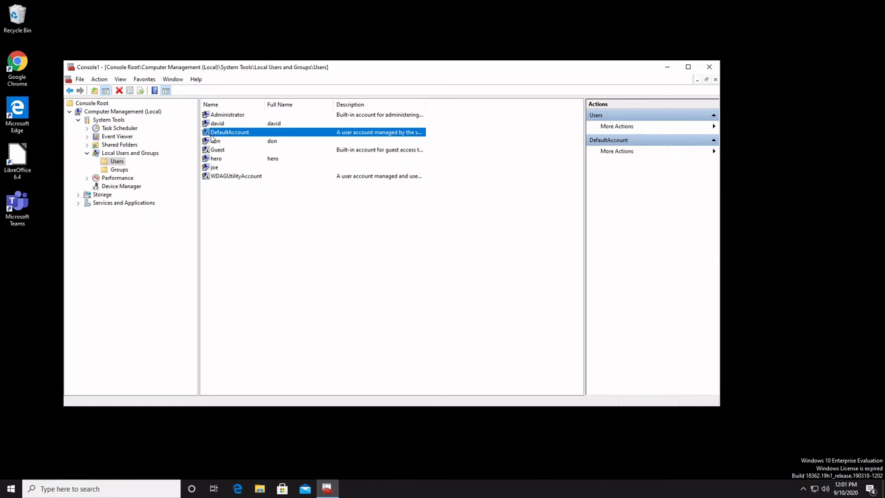
click(212, 142)
click(214, 136)
click(245, 149)
click(242, 143)
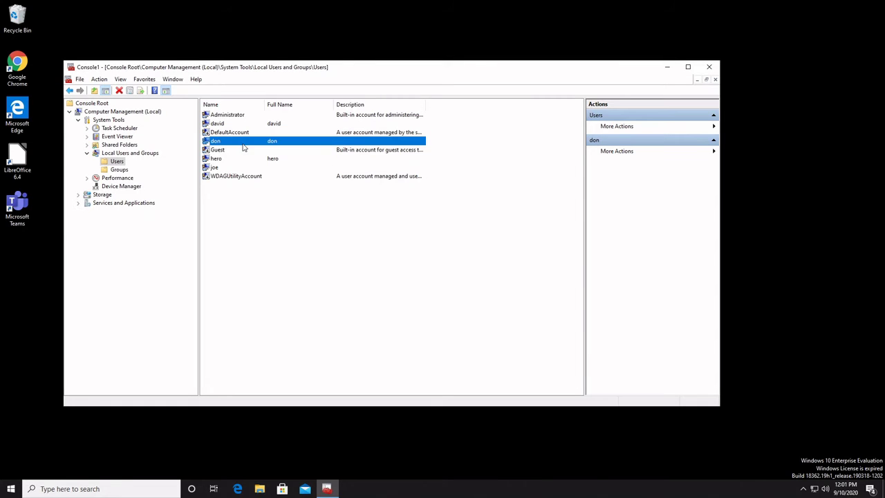
click(236, 150)
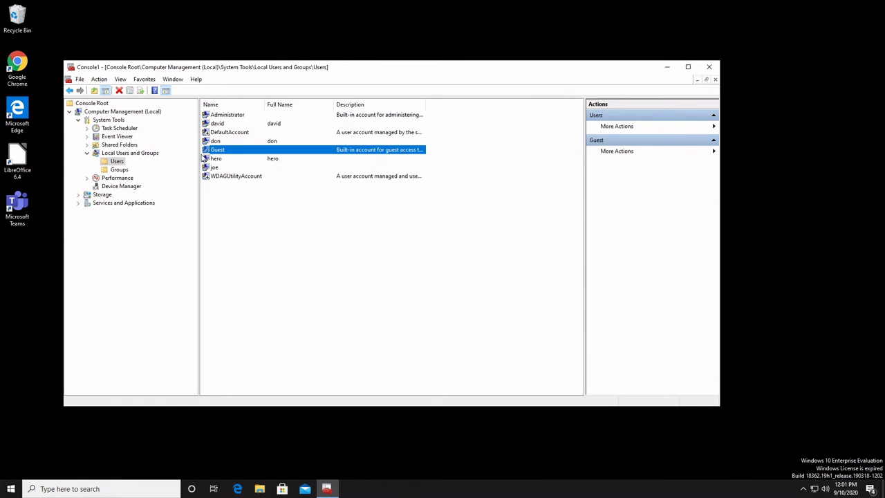
click(225, 159)
click(229, 168)
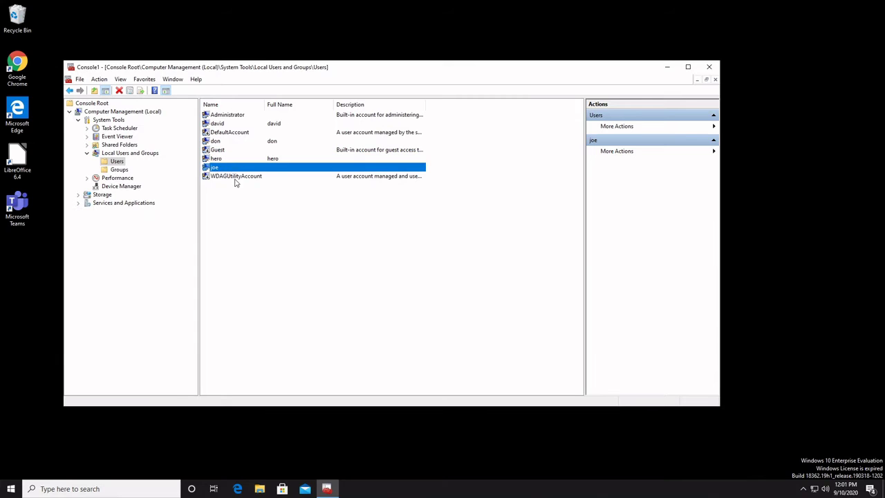
click(237, 176)
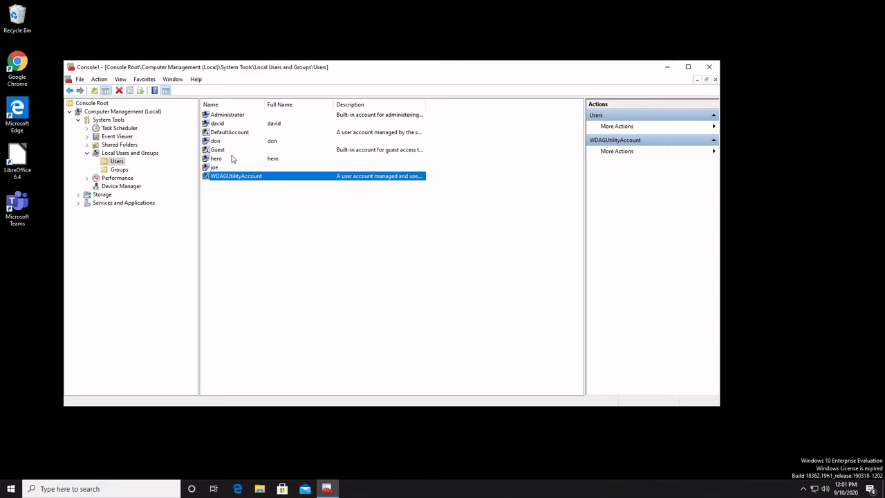
Step: Start a new local user from the Users list, naming it 'cool user'
right_click(233, 202)
click(272, 204)
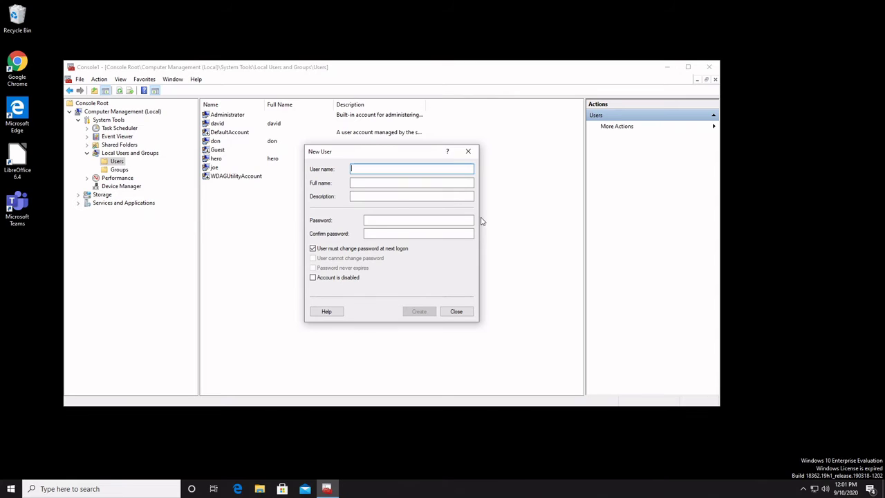
text(cool user)
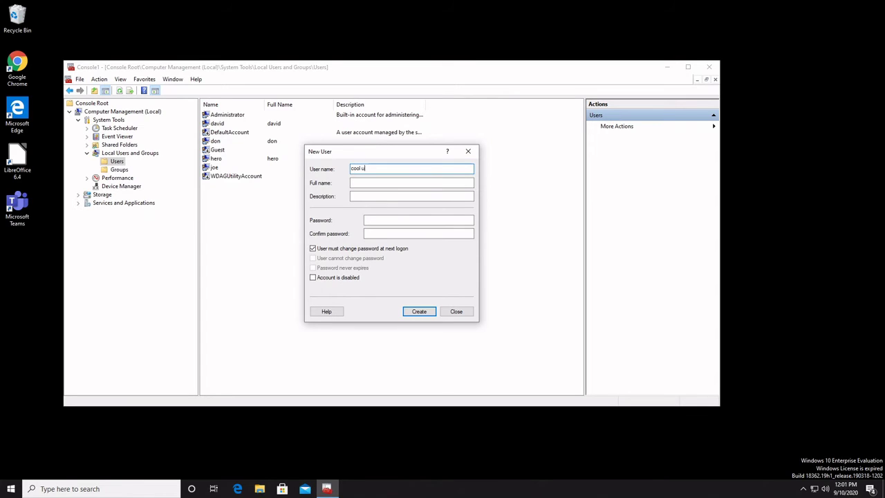
key(Tab)
key(Tab)
key(Tab)
key(Tab)
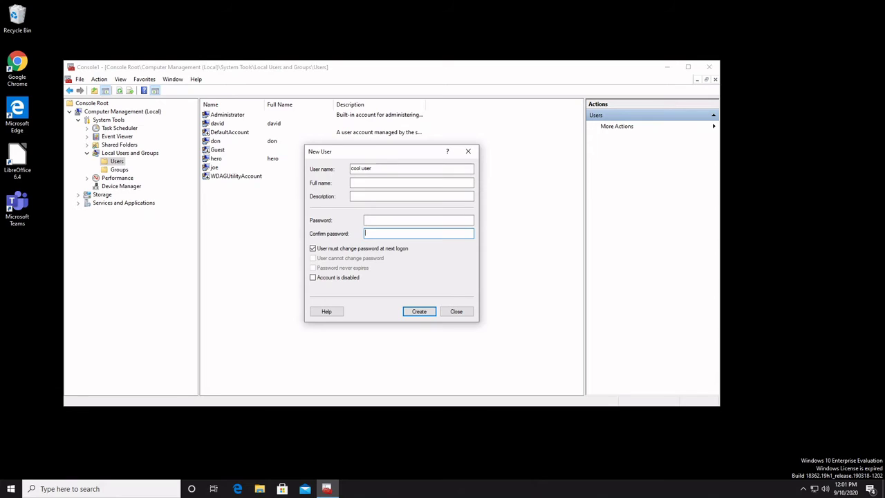
Step: Enter the account password and confirm it
key(Caps_Lock)
key(shift+Tab)
text(abc)
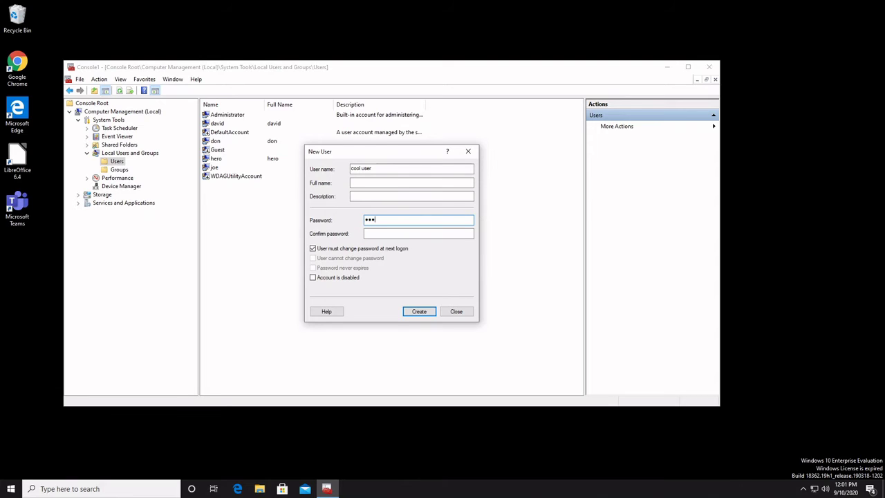
text(defgh)
key(Tab)
text(abcdef)
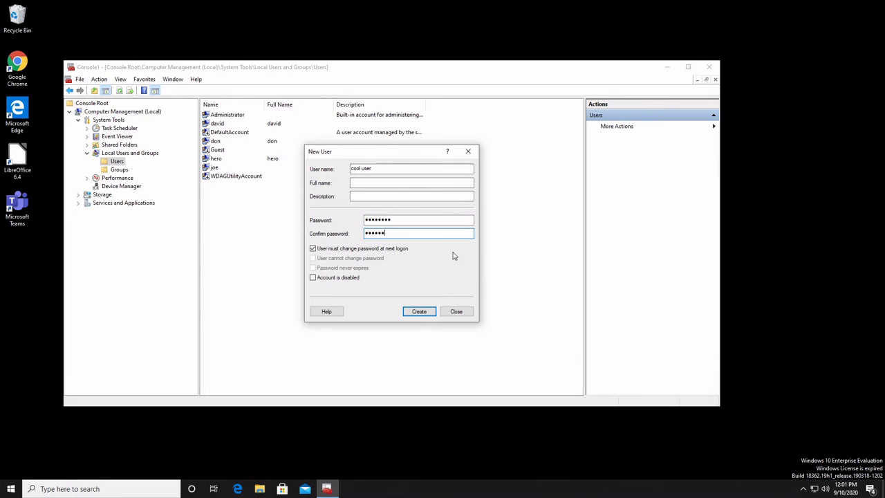
text(gh)
Step: Clear 'User must change password at next logon', create the account, and close the form
click(351, 249)
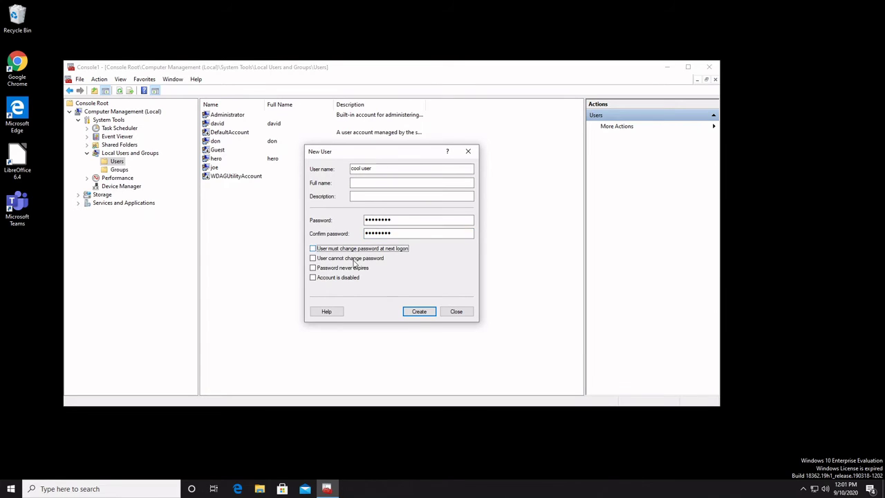
click(419, 313)
click(448, 313)
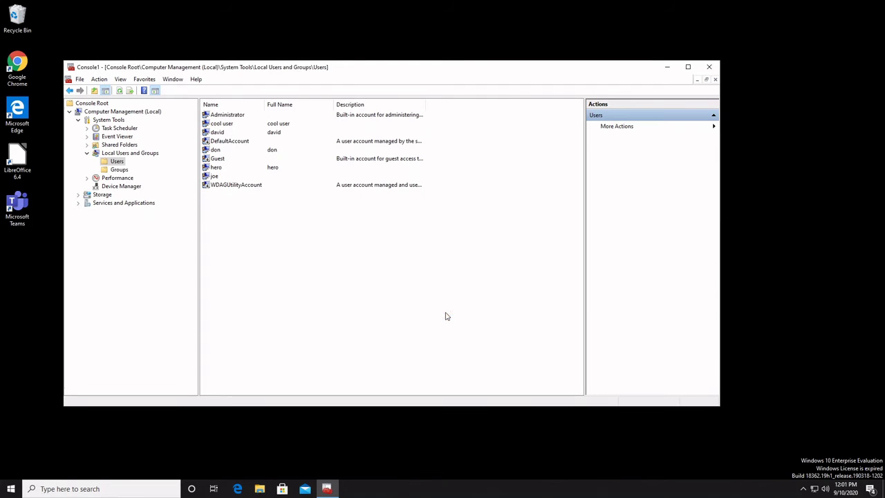
click(226, 126)
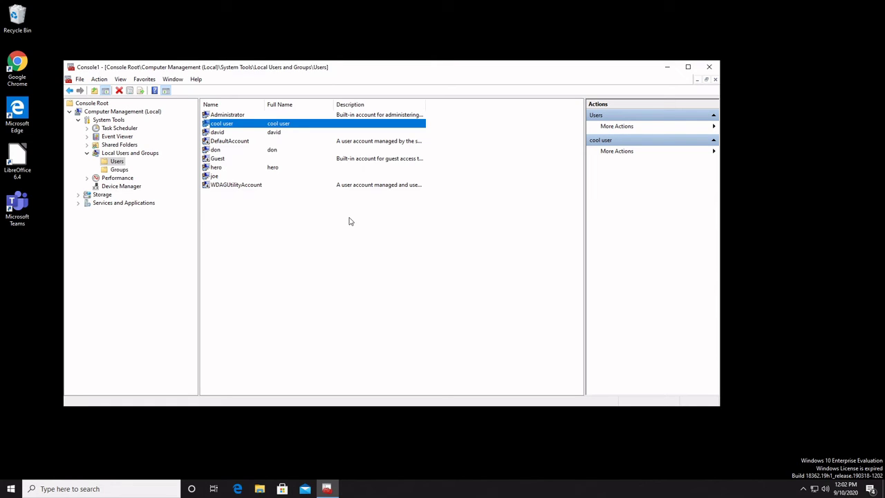
click(119, 169)
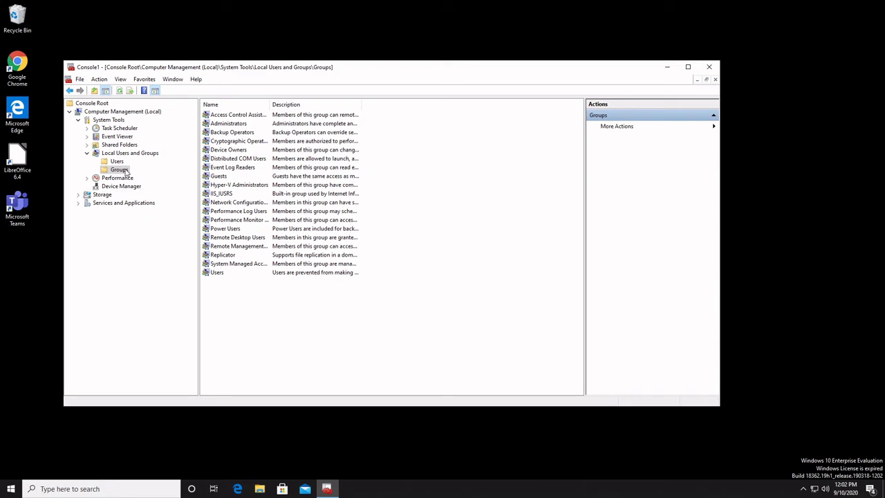
double_click(270, 103)
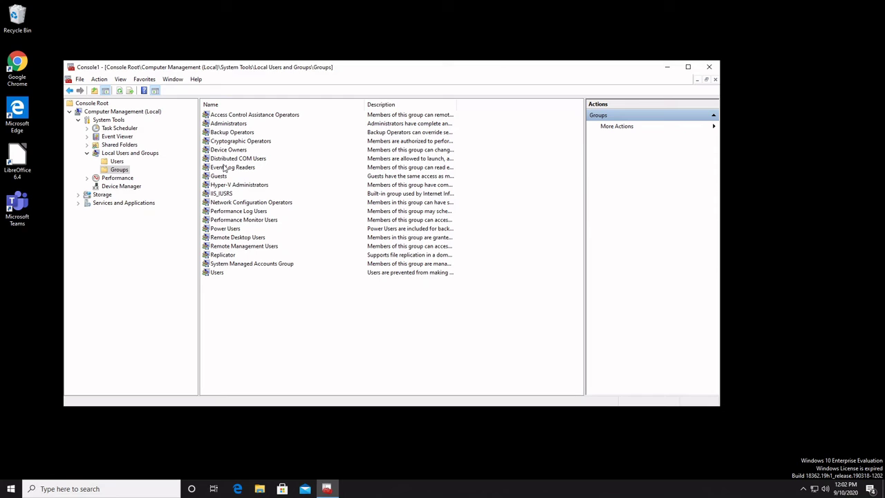
click(257, 125)
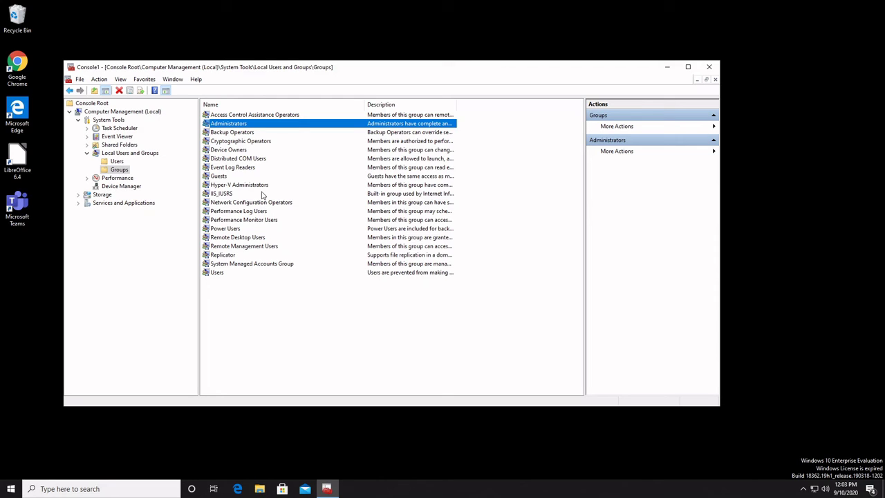
click(246, 134)
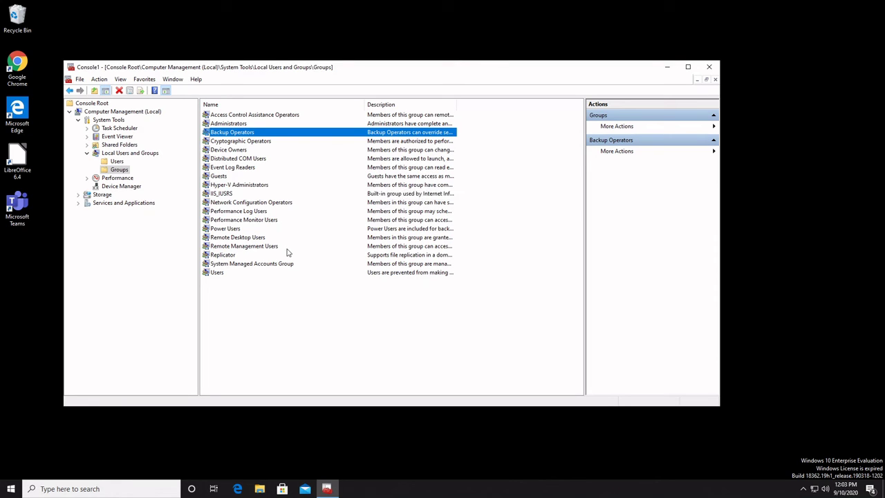
click(233, 184)
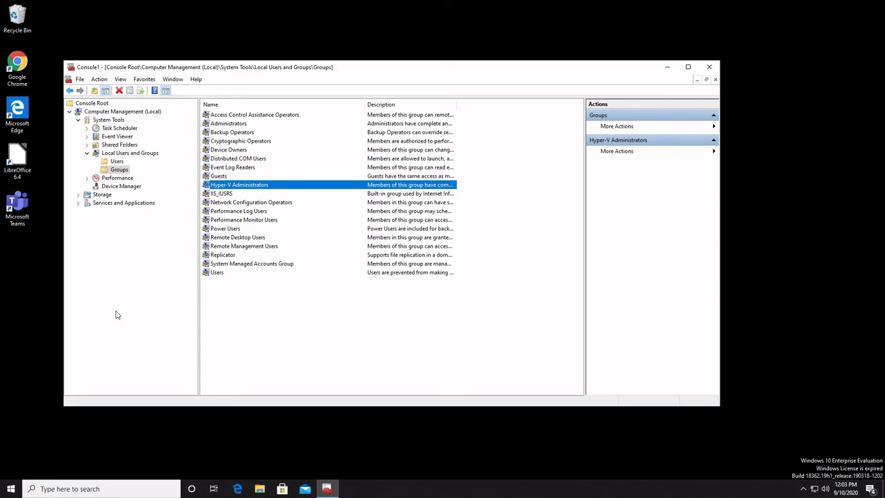
click(116, 161)
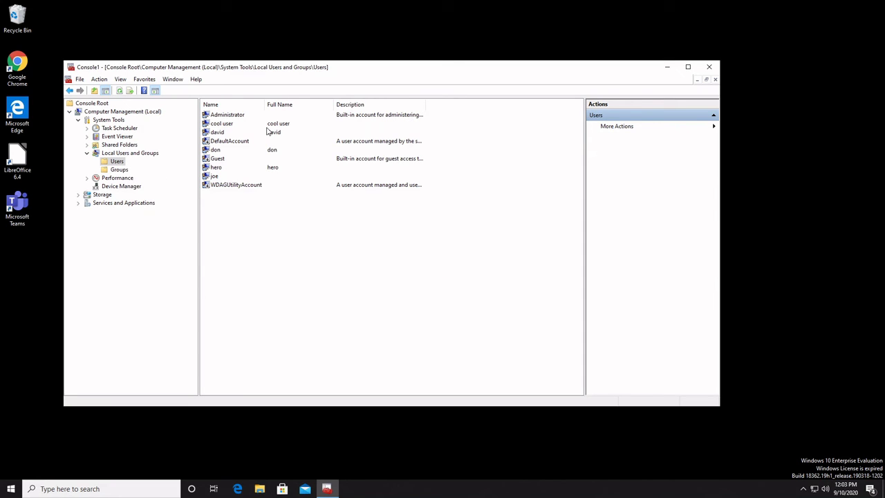
Step: Open cool user's properties on the Member Of tab
click(224, 125)
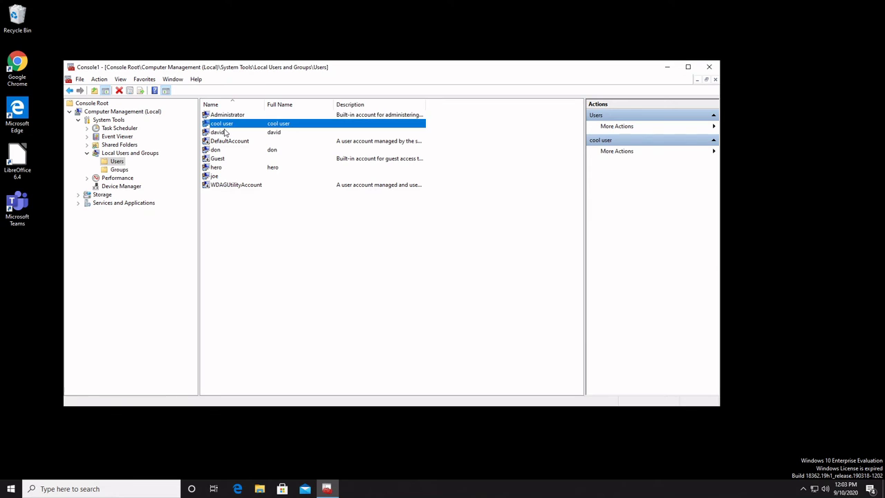
right_click(245, 124)
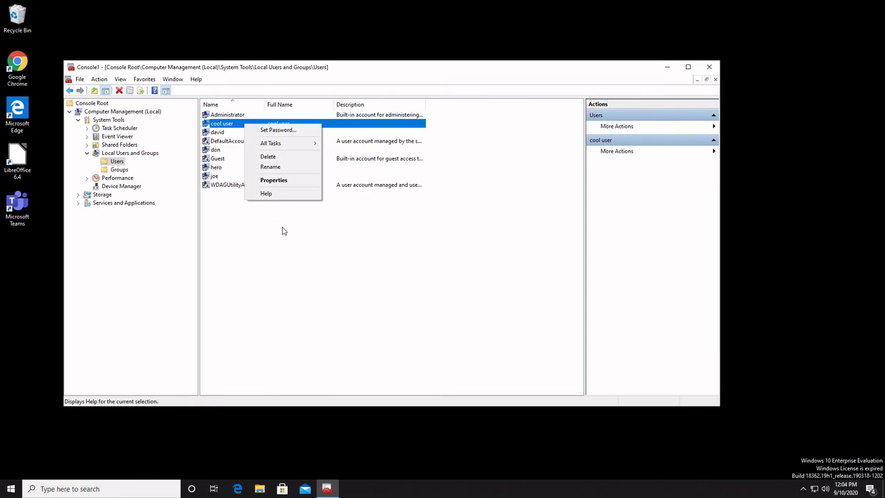
click(274, 180)
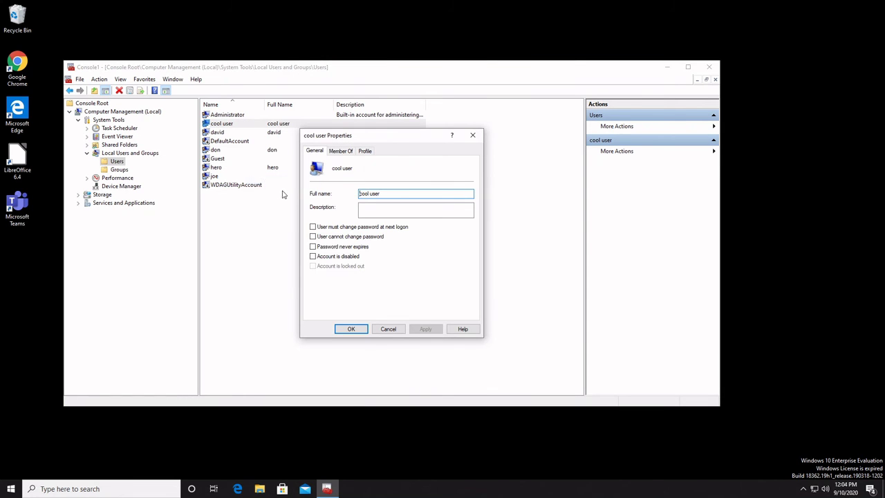
click(341, 151)
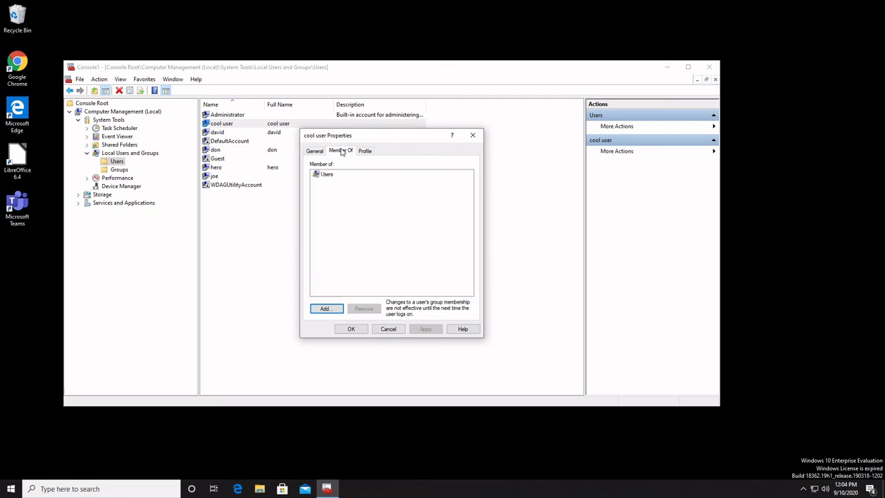
Step: Add the Administrators group, resolved from 'adm' via Check Names, and save the properties
click(330, 308)
text(administrators)
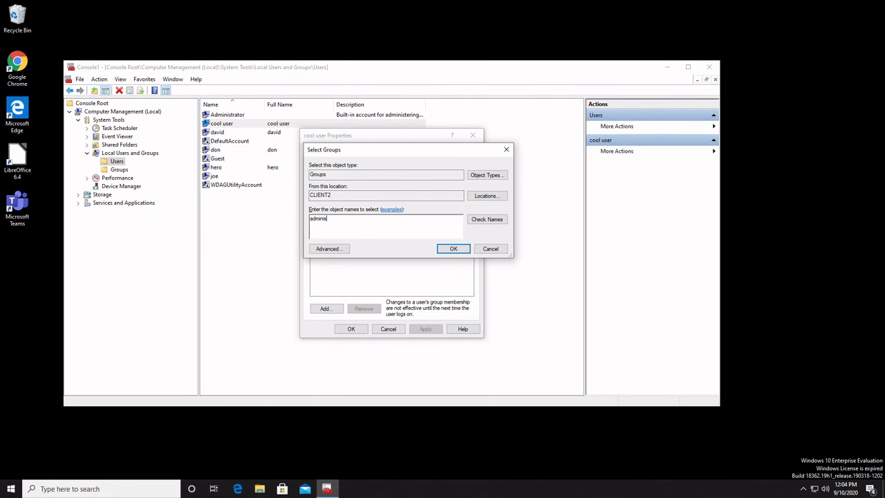
click(488, 219)
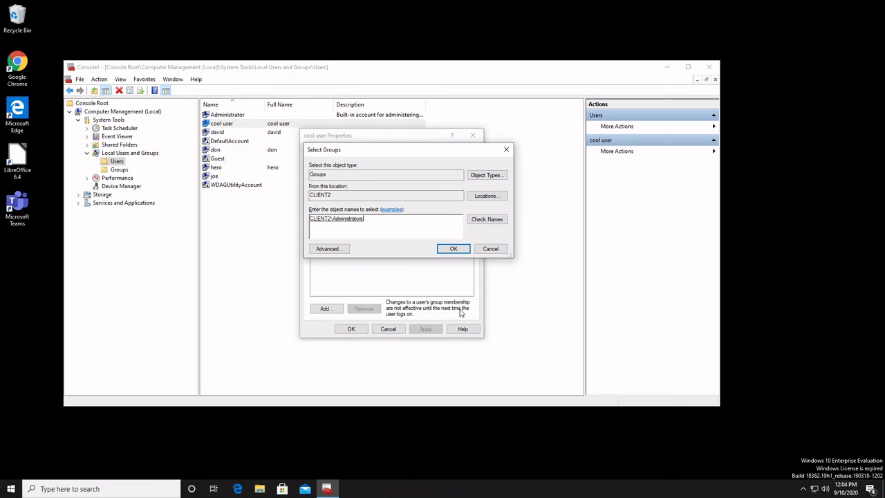
click(443, 250)
click(339, 175)
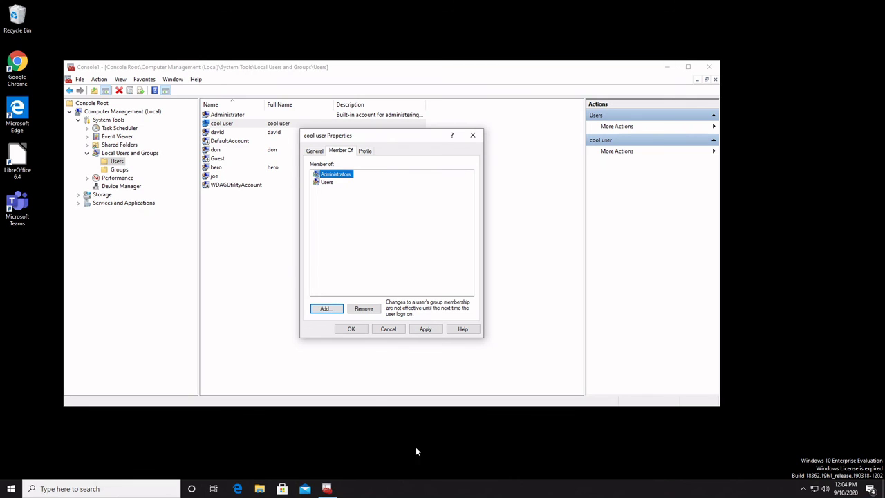
click(351, 328)
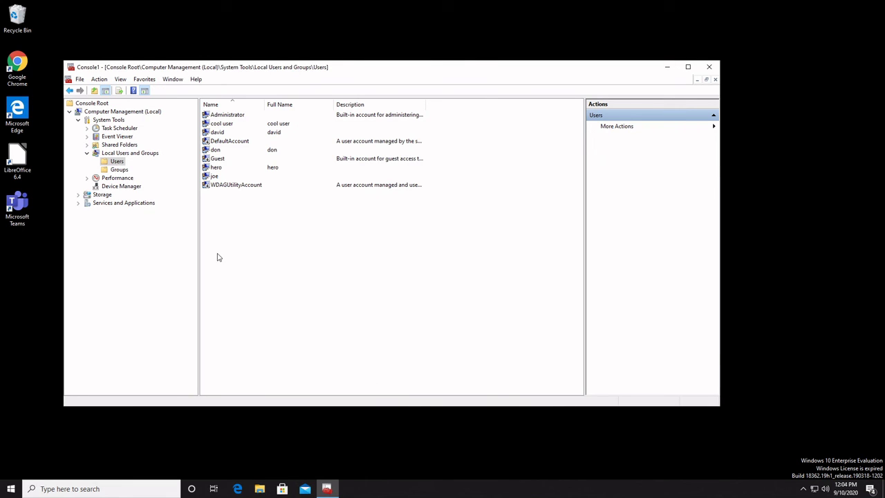
Step: Open the Administrators group's properties from Groups and review its current members
click(115, 171)
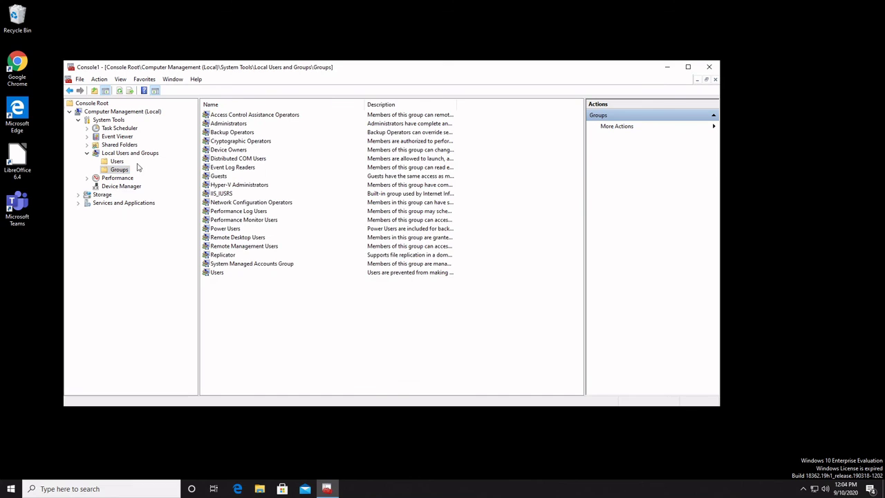
click(223, 125)
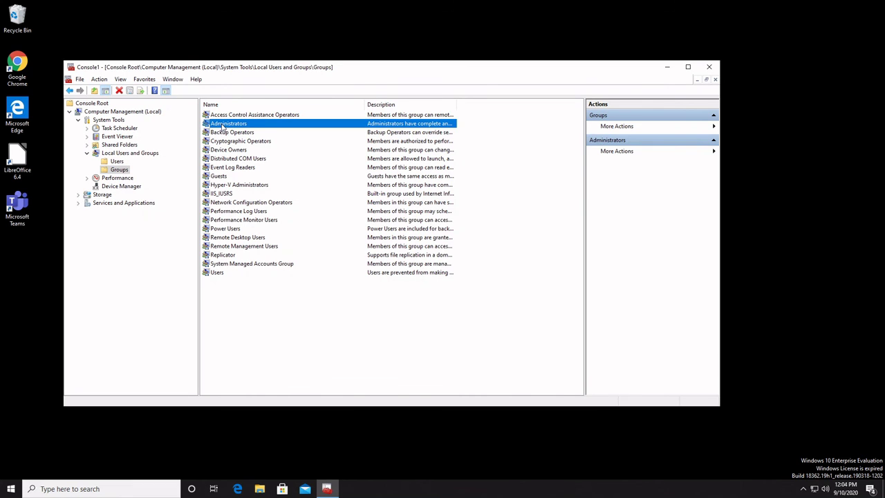
double_click(258, 123)
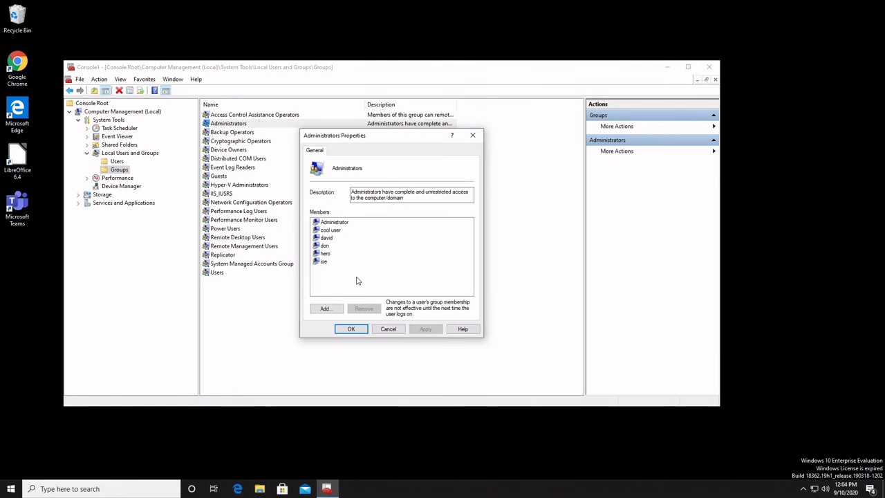
click(334, 221)
click(326, 246)
click(331, 269)
Step: Try adding cool user (resolved from 'coo'), see it's already a member, and cancel
click(336, 309)
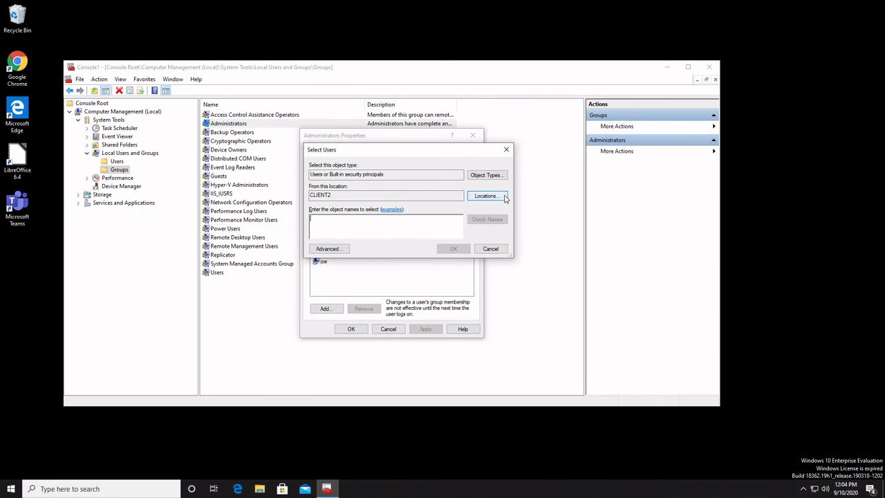
text(cool user)
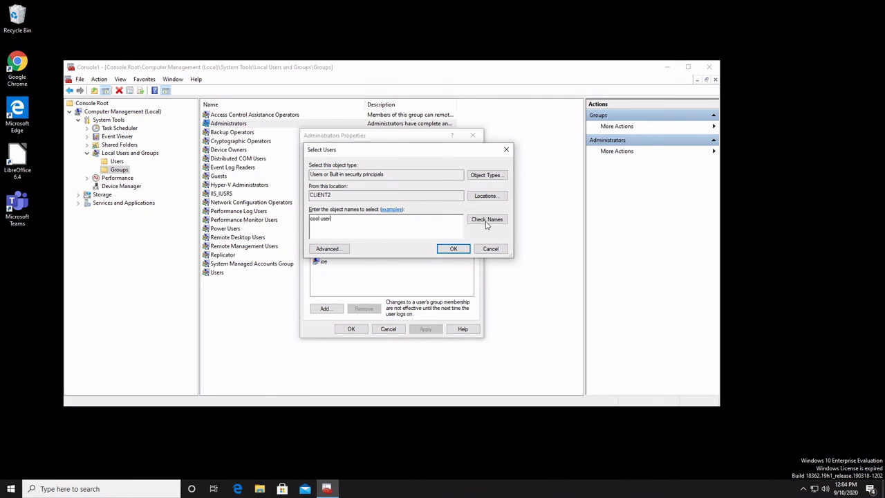
click(487, 220)
key(ctrl+a)
click(460, 247)
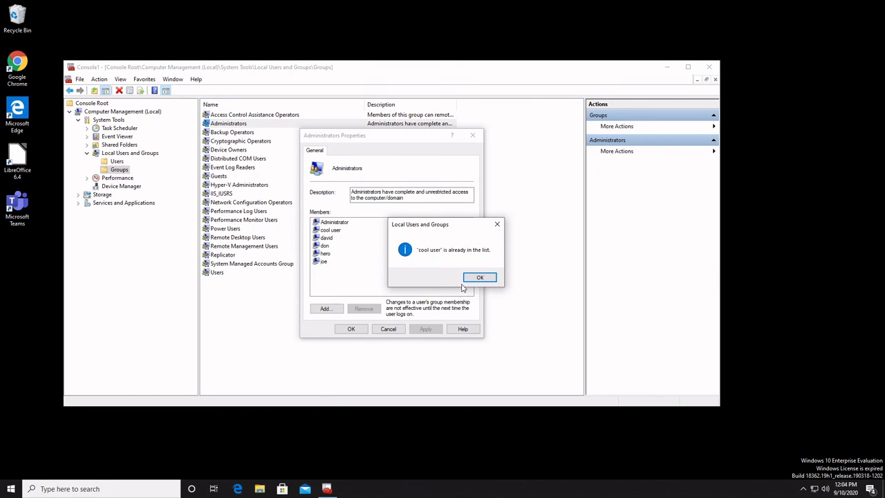
click(479, 277)
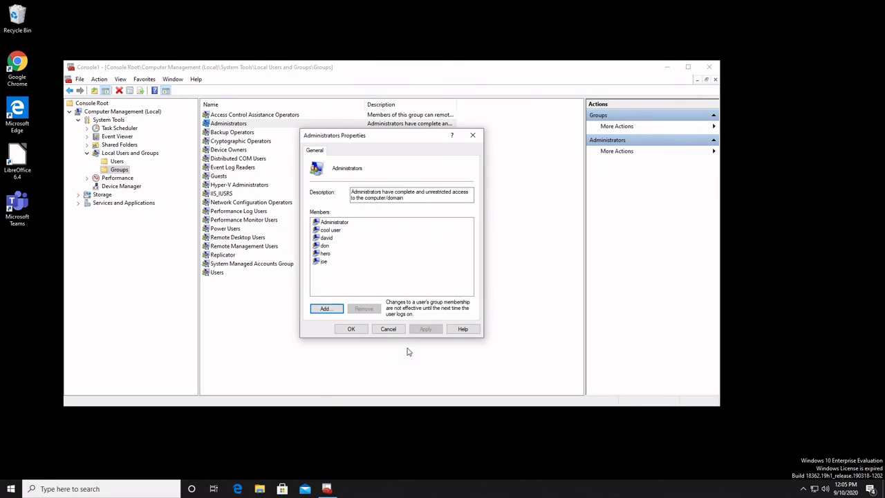
click(391, 330)
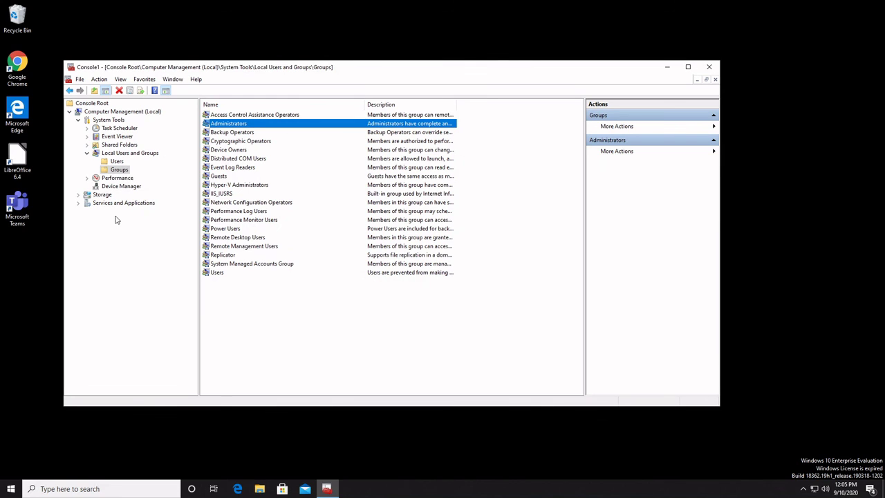
Step: Show the Users list and dismiss the context menus for cool user and the list
click(114, 162)
right_click(225, 125)
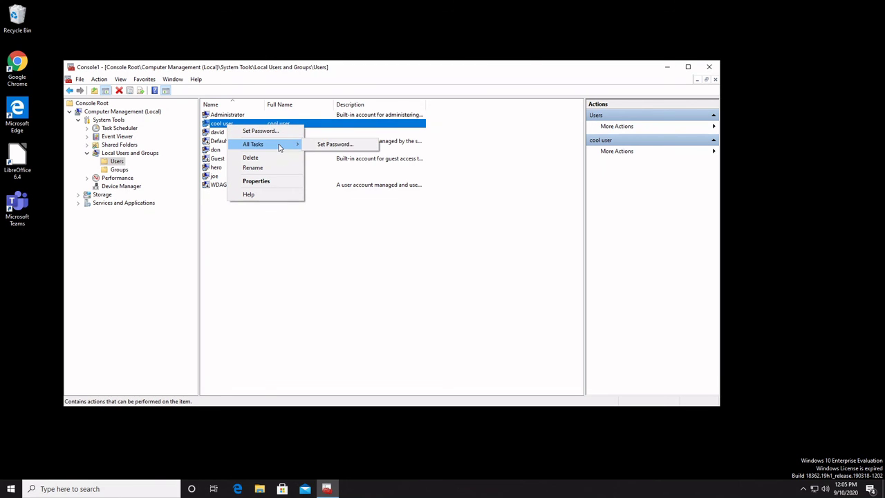
click(375, 218)
right_click(245, 222)
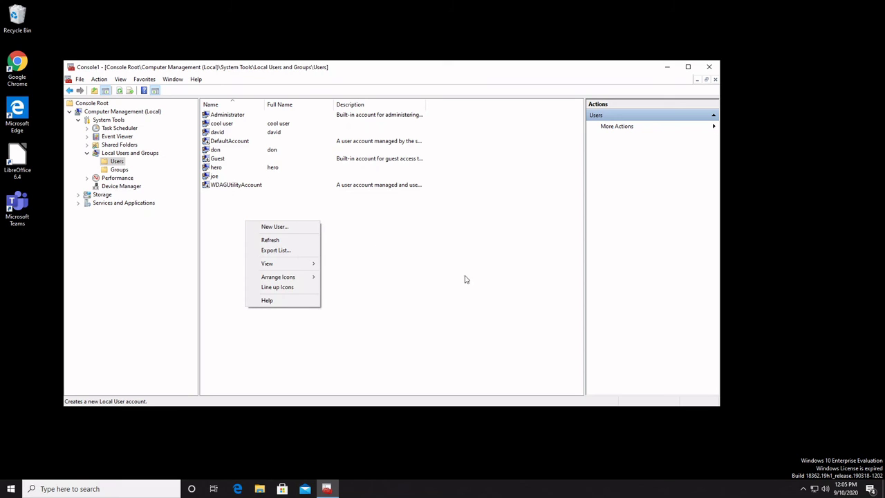
click(465, 251)
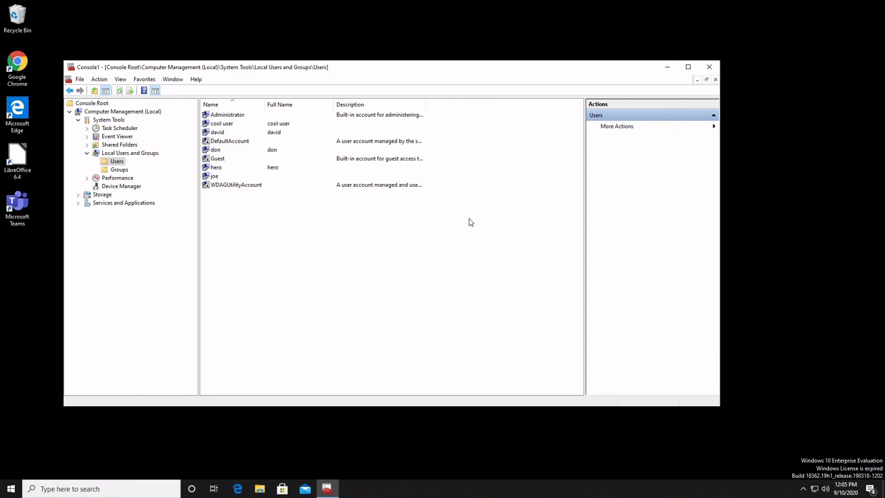